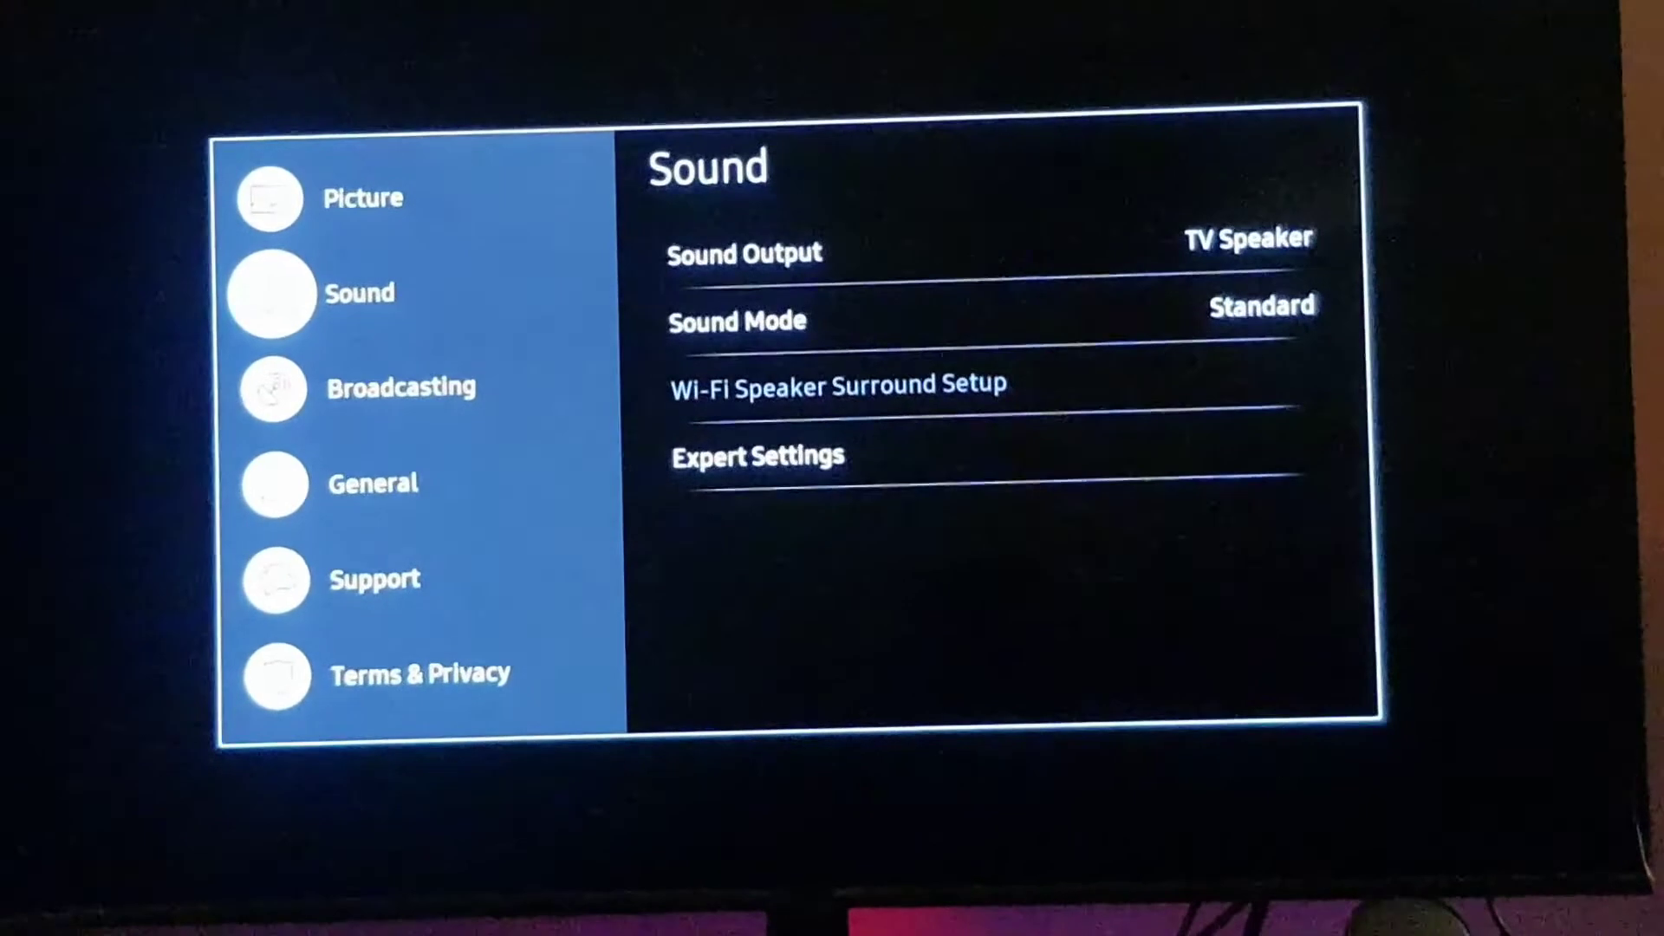
Step: Browse the Settings categories past Support, Sound, Picture and Broadcasting to land on General
{"action": "key", "text": "Down"}
{"action": "key", "text": "Down"}
{"action": "key", "text": "Down"}
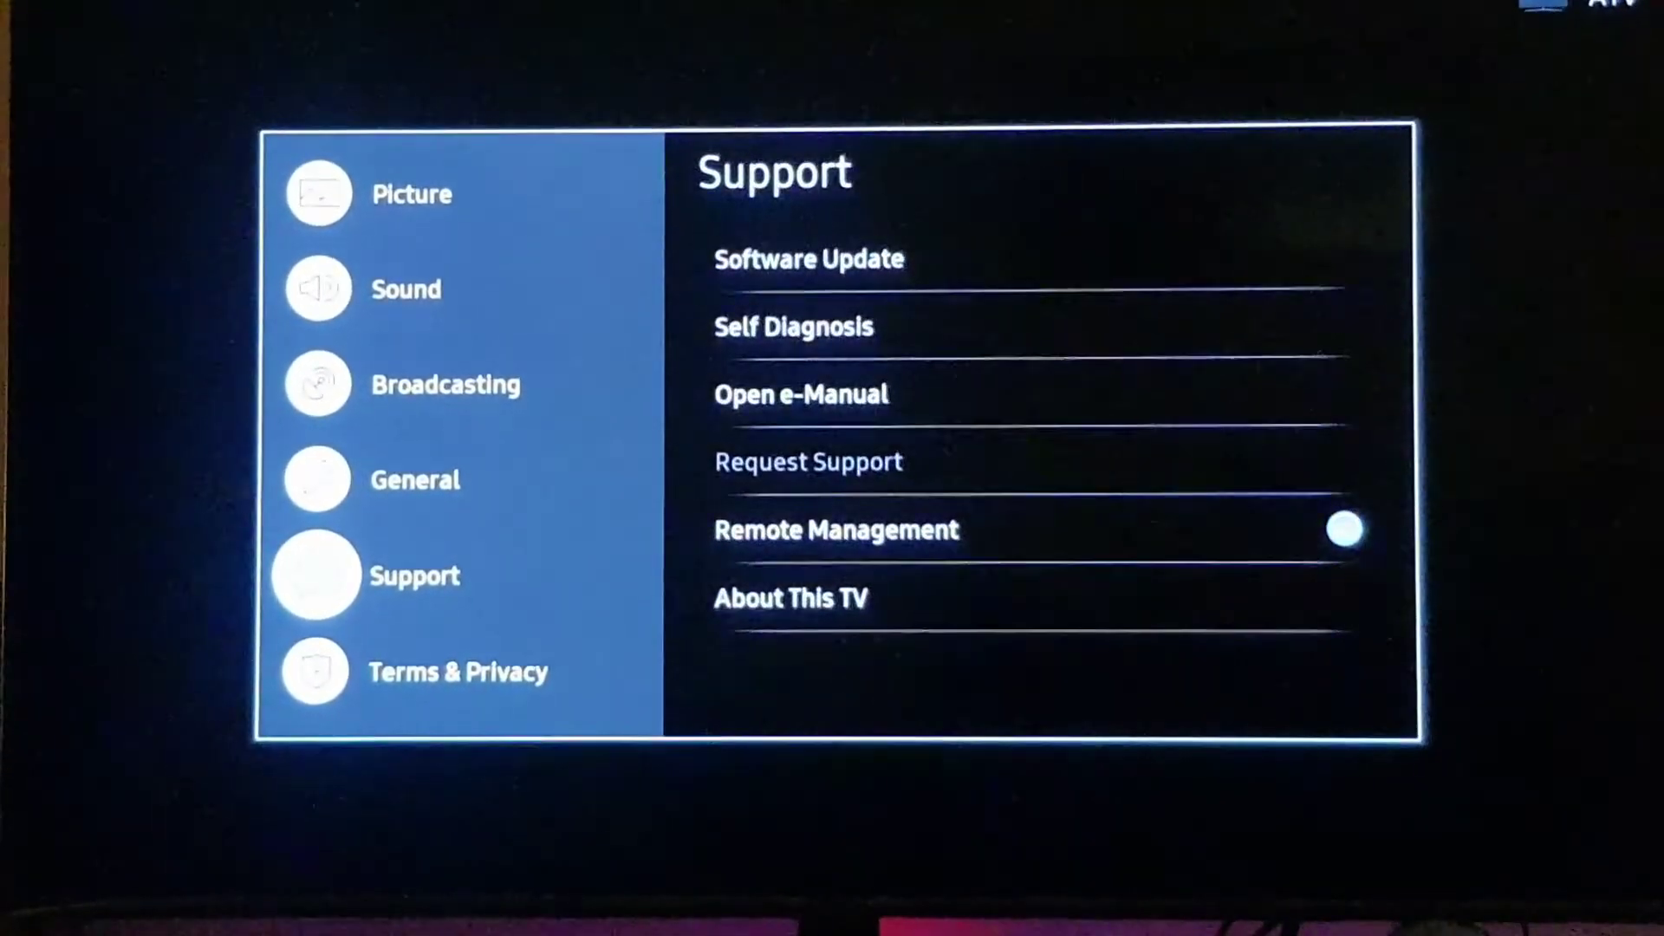
{"action": "key", "text": "Down"}
{"action": "key", "text": "Up"}
{"action": "key", "text": "Up"}
{"action": "key", "text": "Up"}
{"action": "key", "text": "Up"}
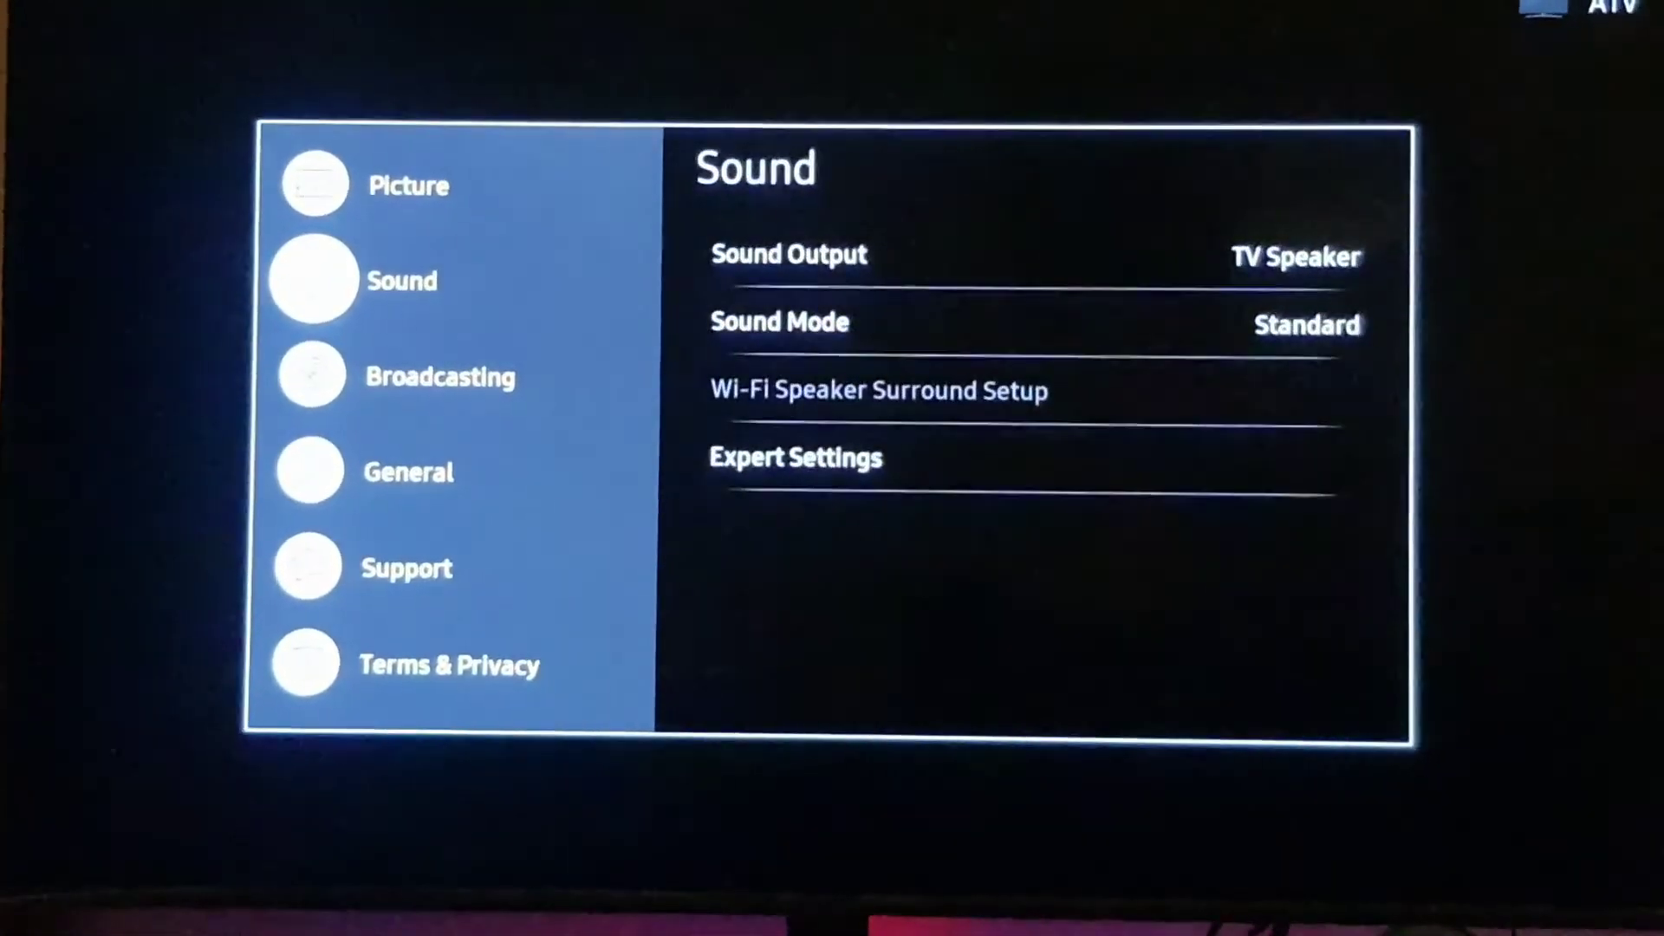
{"action": "key", "text": "Up"}
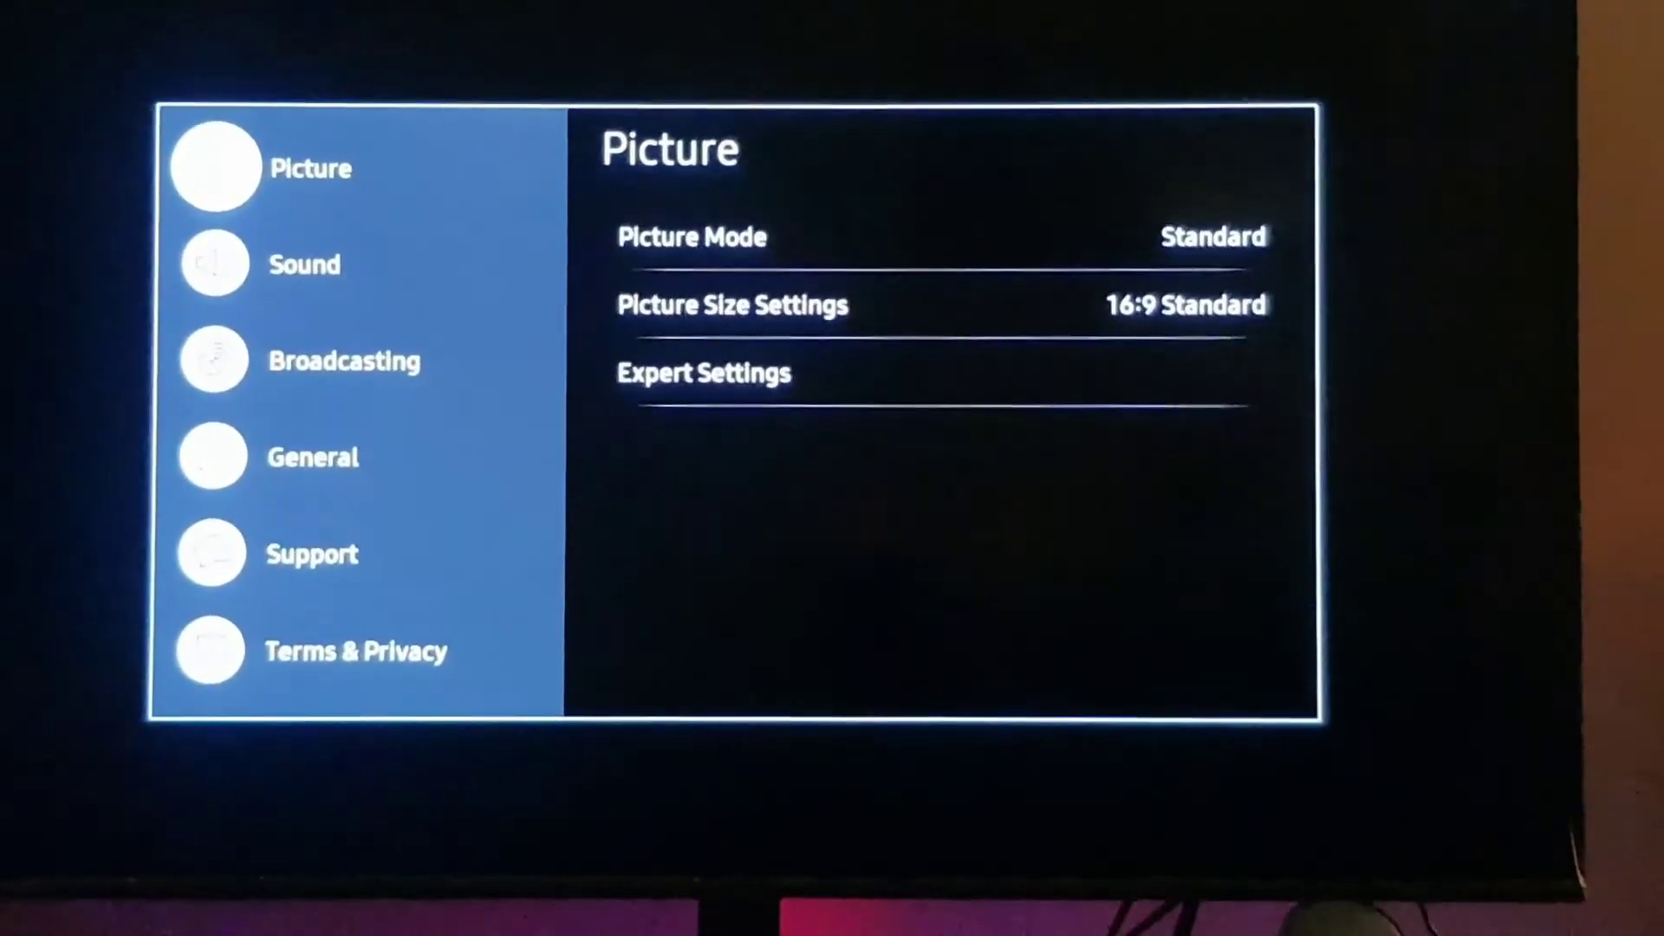
{"action": "key", "text": "Down"}
{"action": "key", "text": "Down"}
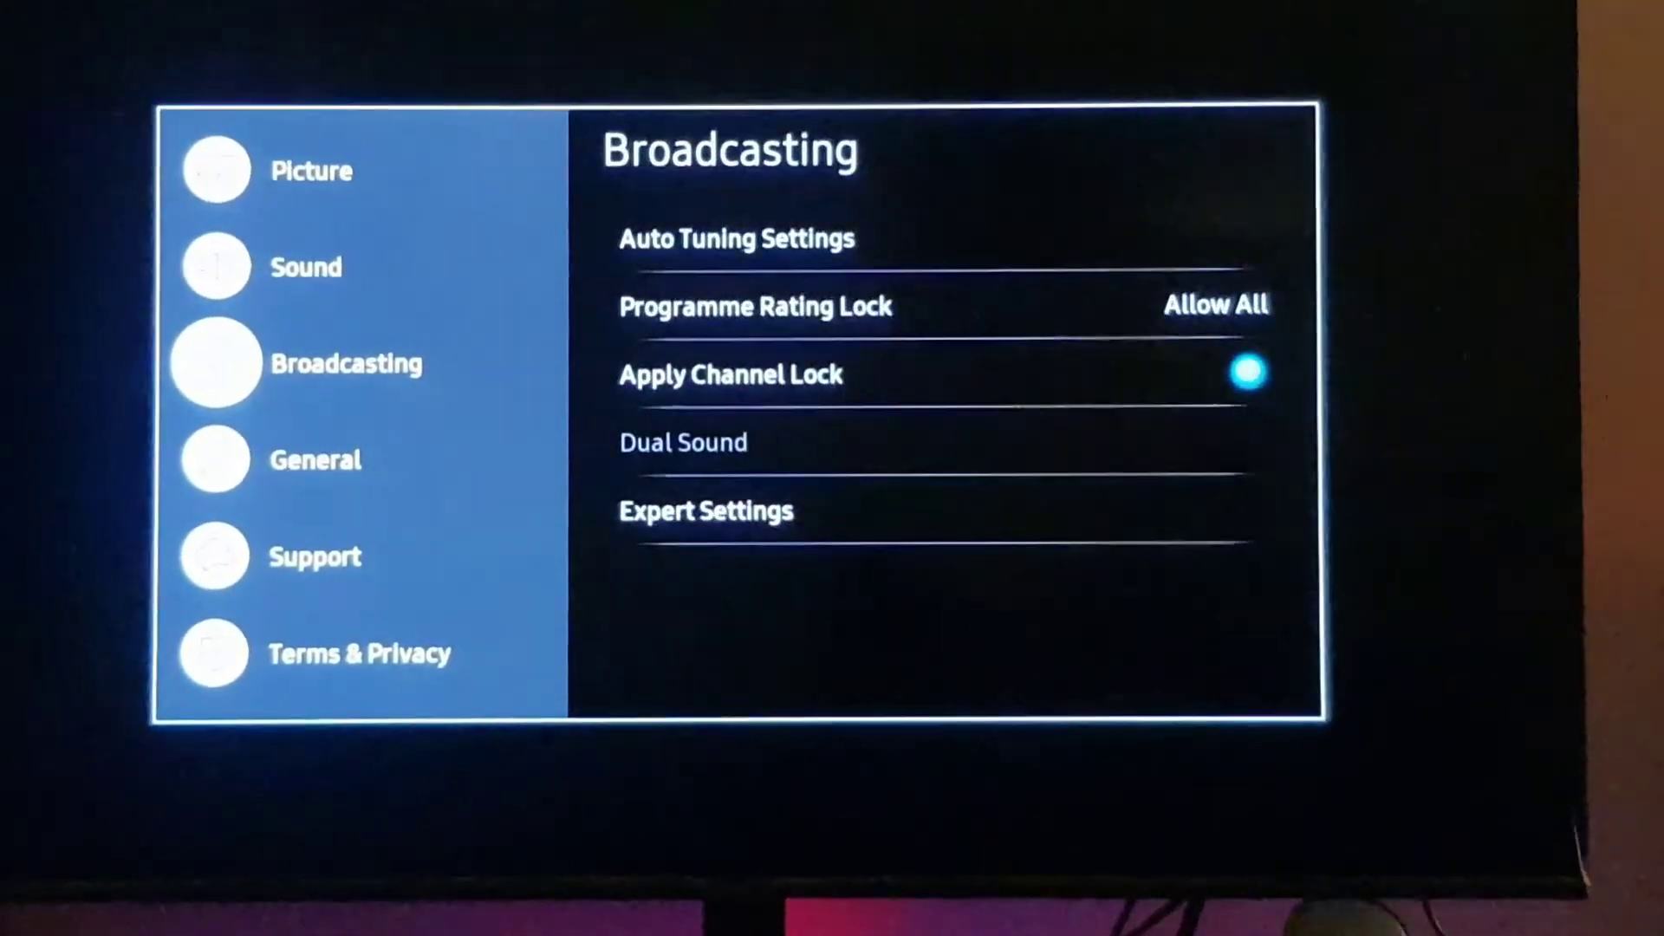
{"action": "key", "text": "Down"}
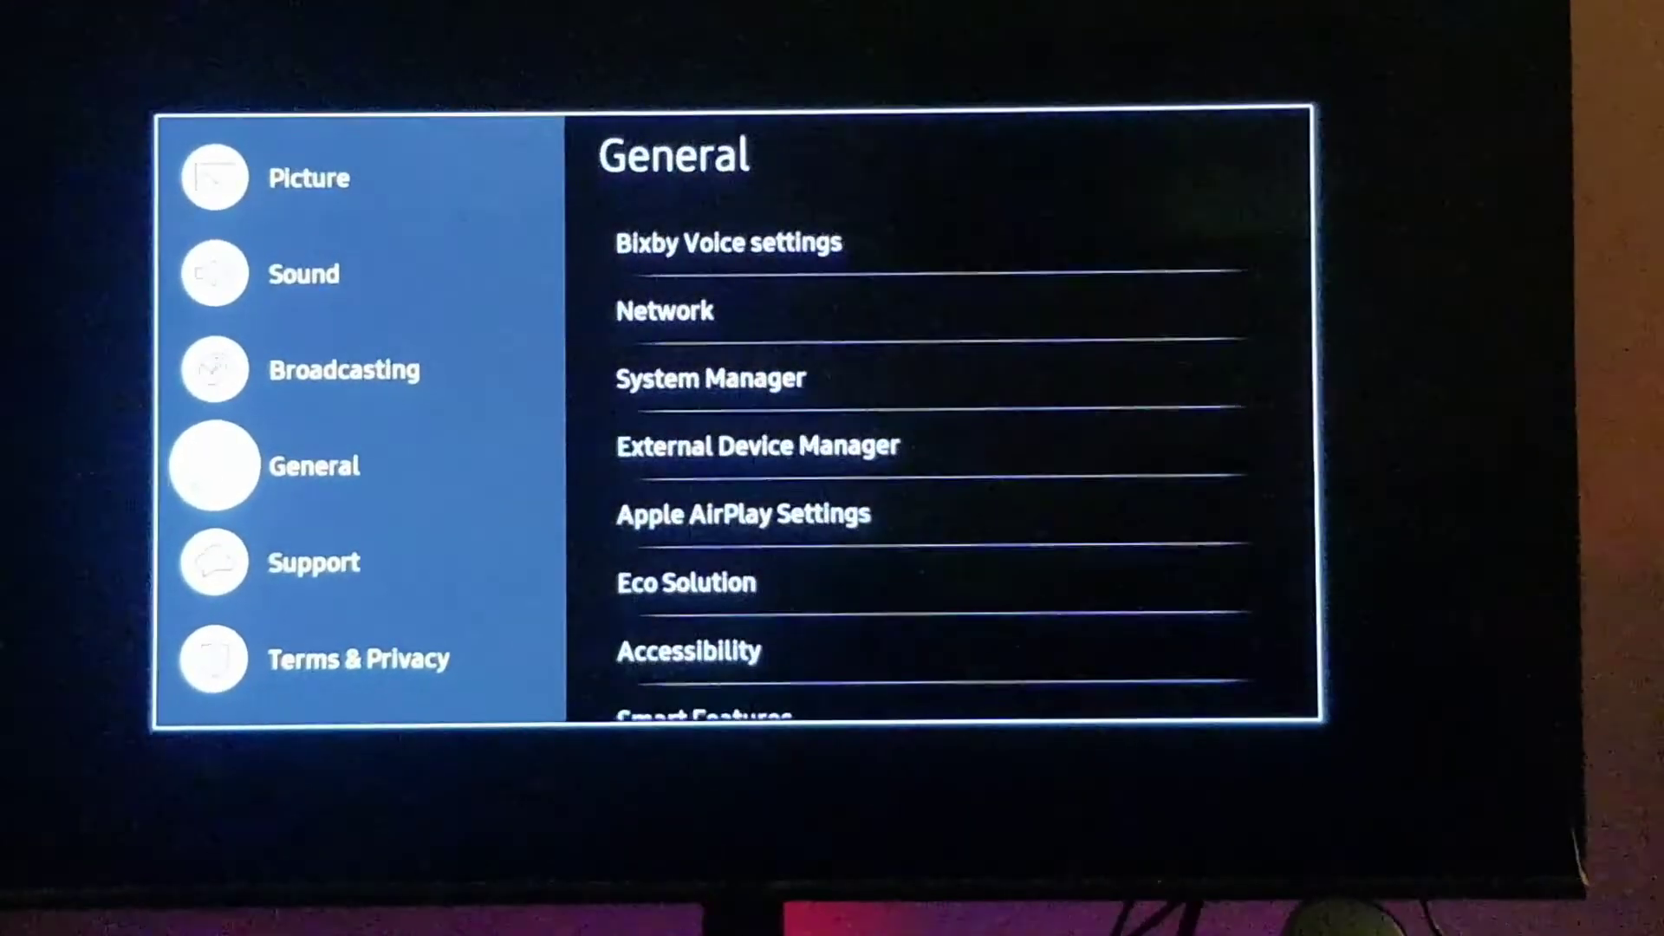